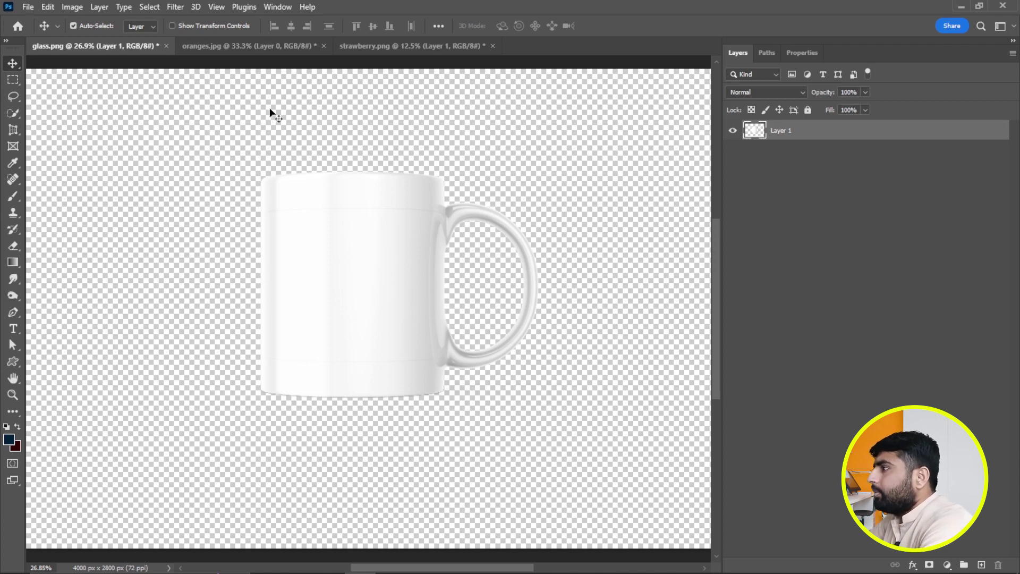
Step: Nudge the white mug slightly down and to the right on the canvas
mouse_move(394, 285)
mouse_down()
mouse_move(383, 305)
mouse_move(396, 312)
mouse_move(397, 286)
mouse_up()
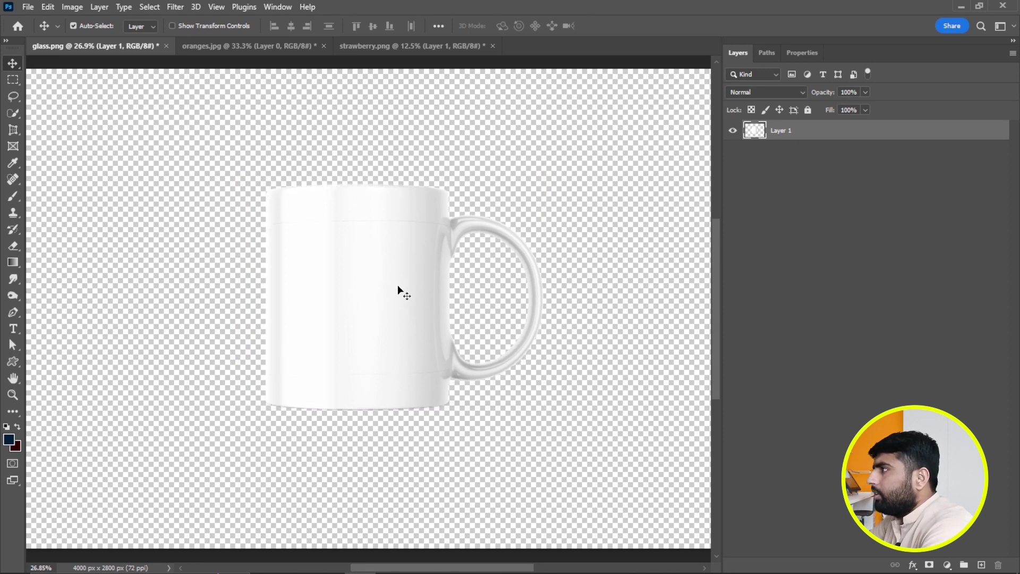
Step: Copy the orange from oranges.jpg into glass.png and enlarge it over the body of the mug
click(230, 47)
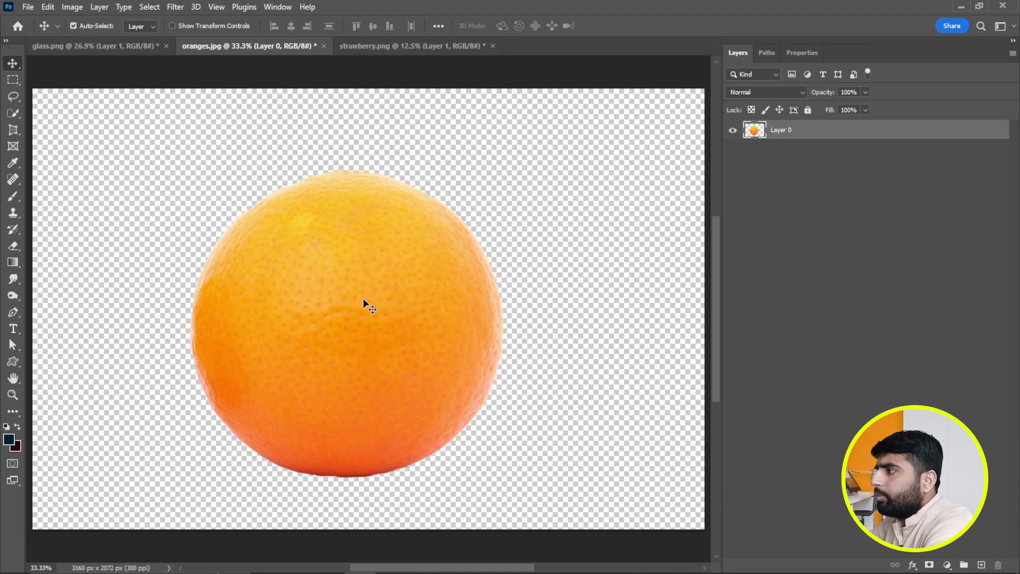
drag(362, 295, 181, 91)
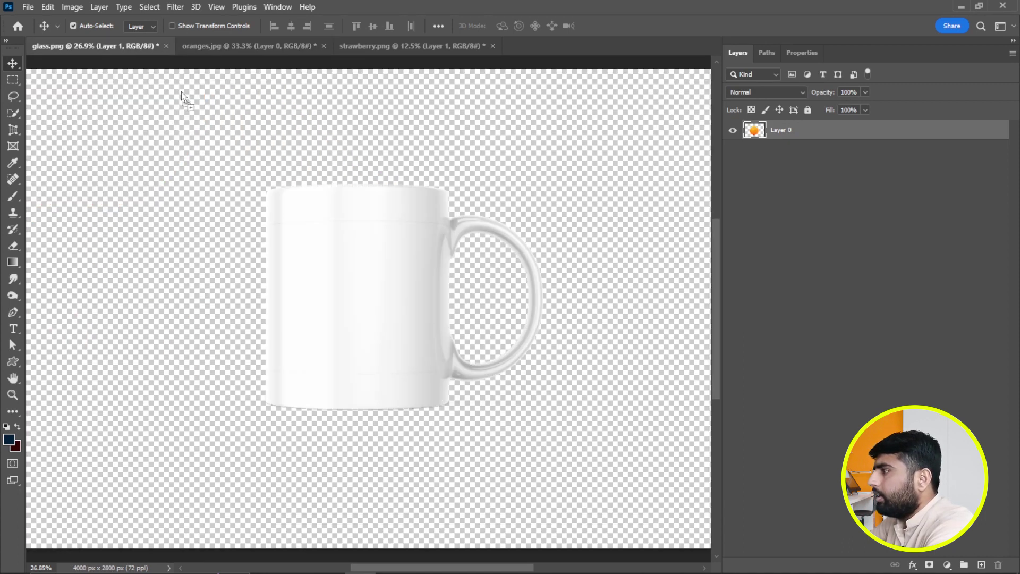
mouse_move(352, 281)
mouse_down()
mouse_move(364, 289)
mouse_move(351, 295)
mouse_up()
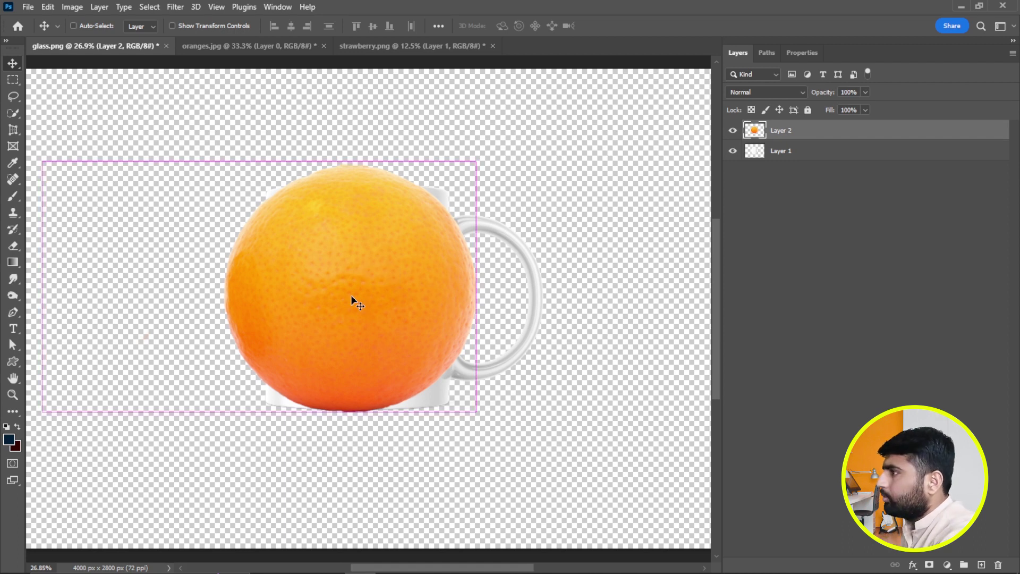
key(ctrl+t)
drag(476, 161, 508, 142)
drag(419, 243, 392, 251)
key(Return)
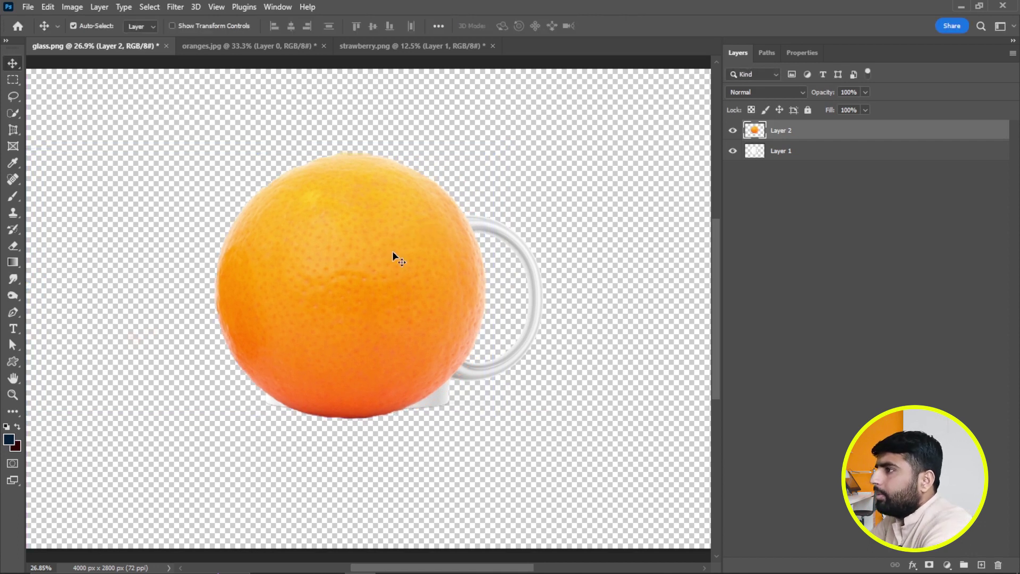
Step: Clip the orange layer to the mug layer and scale the orange to about 105% so it fills the mug body
alt+click(801, 140)
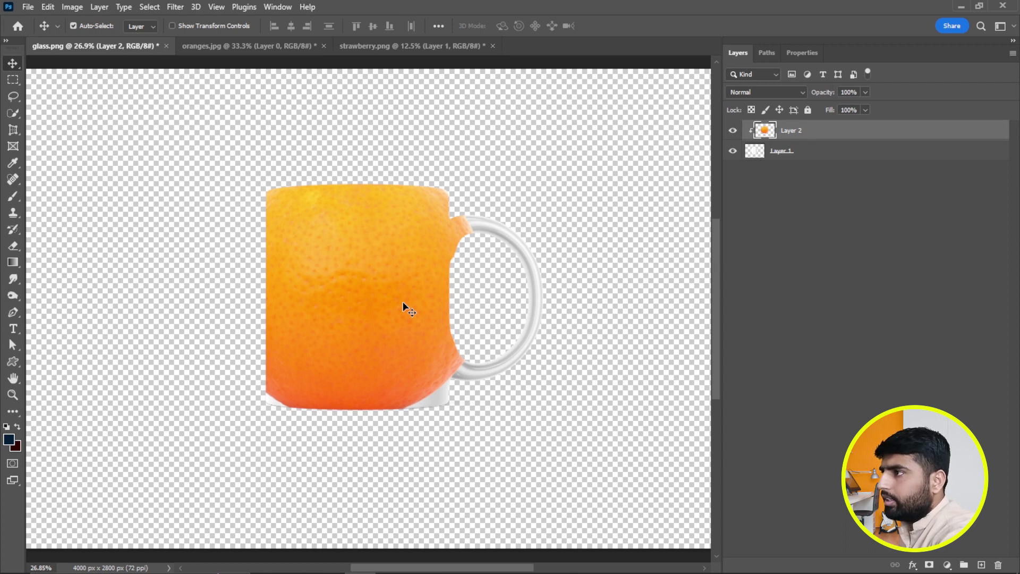
right_click(886, 129)
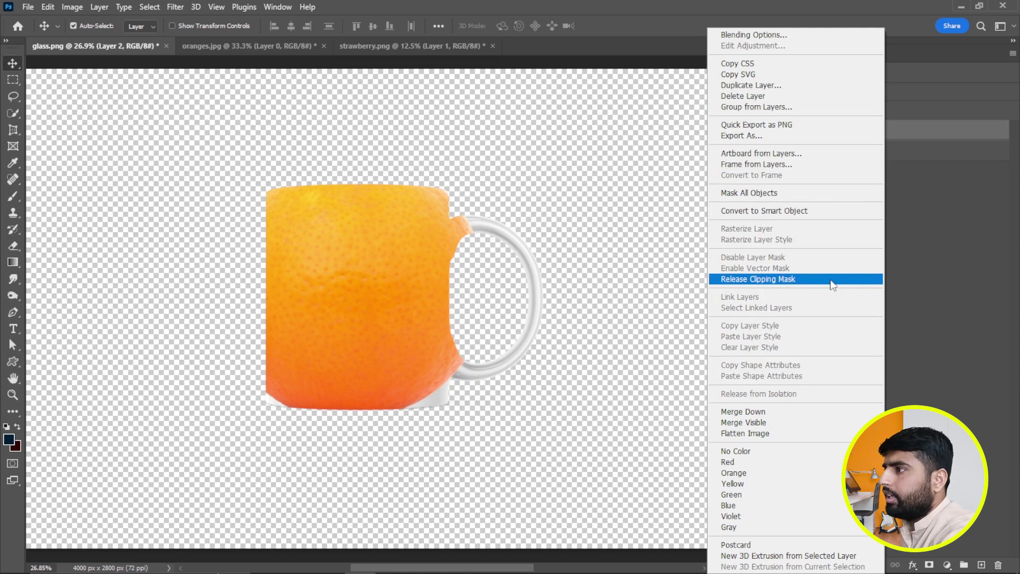
click(929, 275)
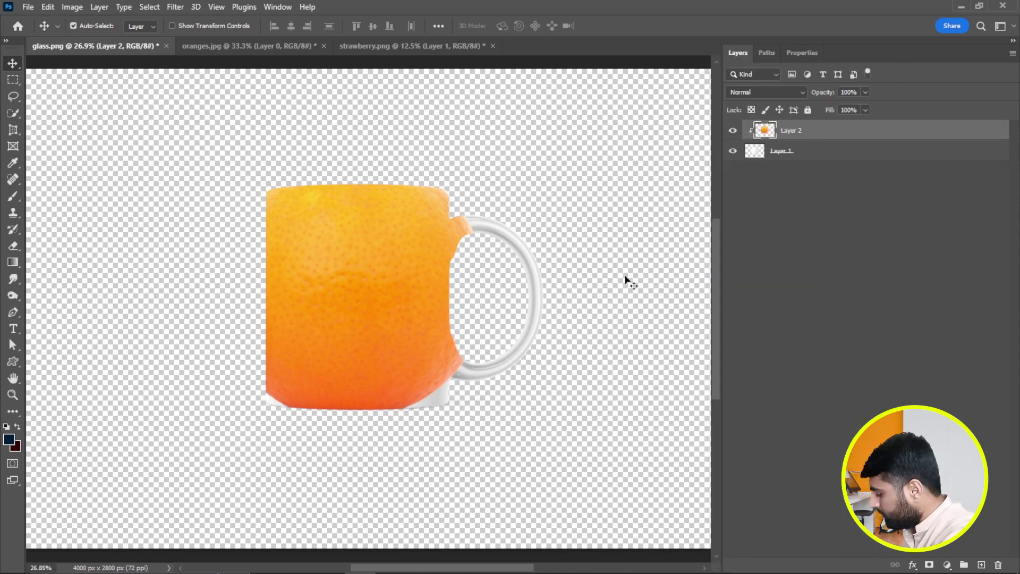
key(ctrl+t)
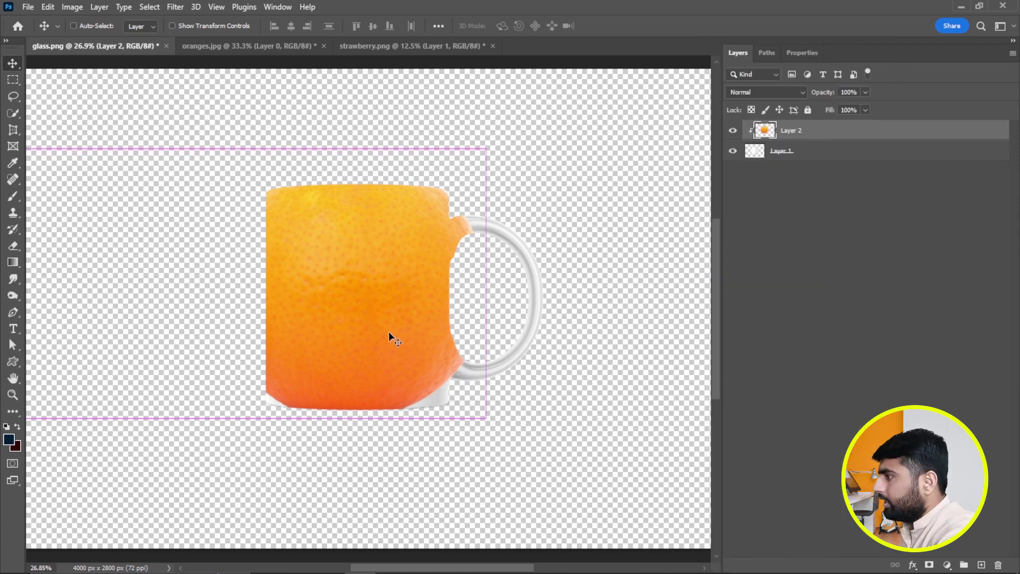
drag(253, 418, 252, 433)
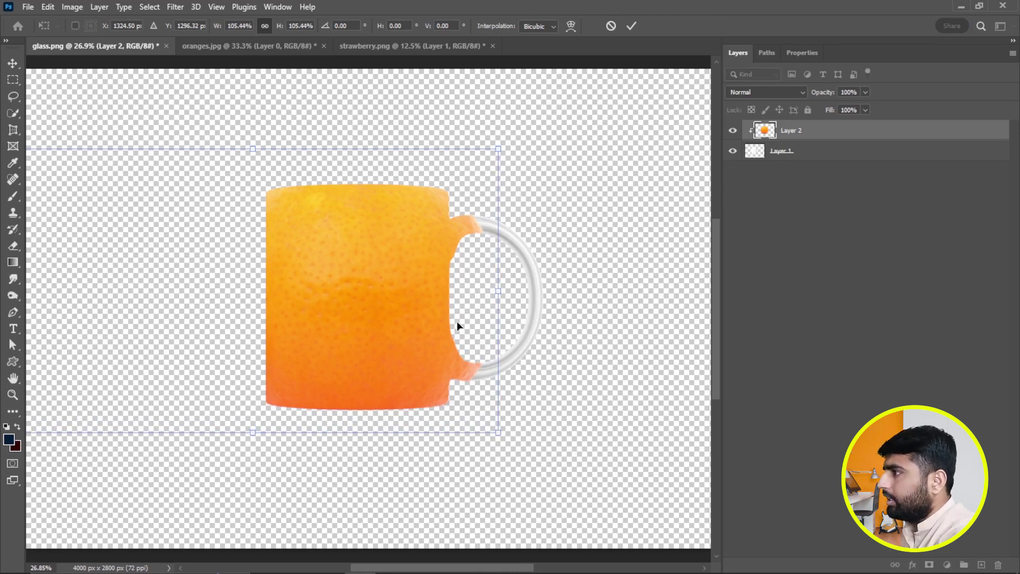
key(Return)
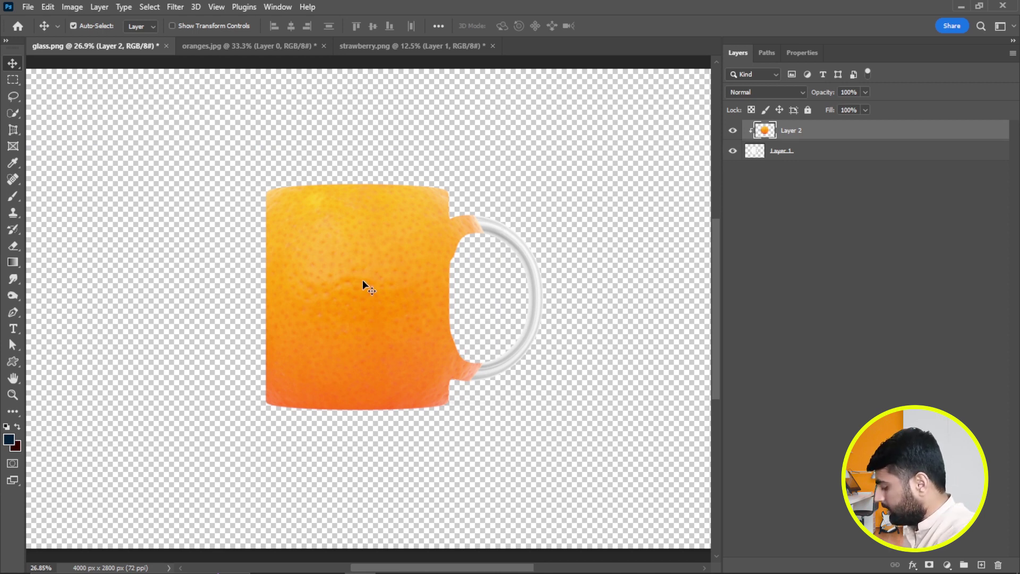
Step: Add a duplicate of the orange layer, clipped to the mug and positioned to cover the handle
key(ctrl+j)
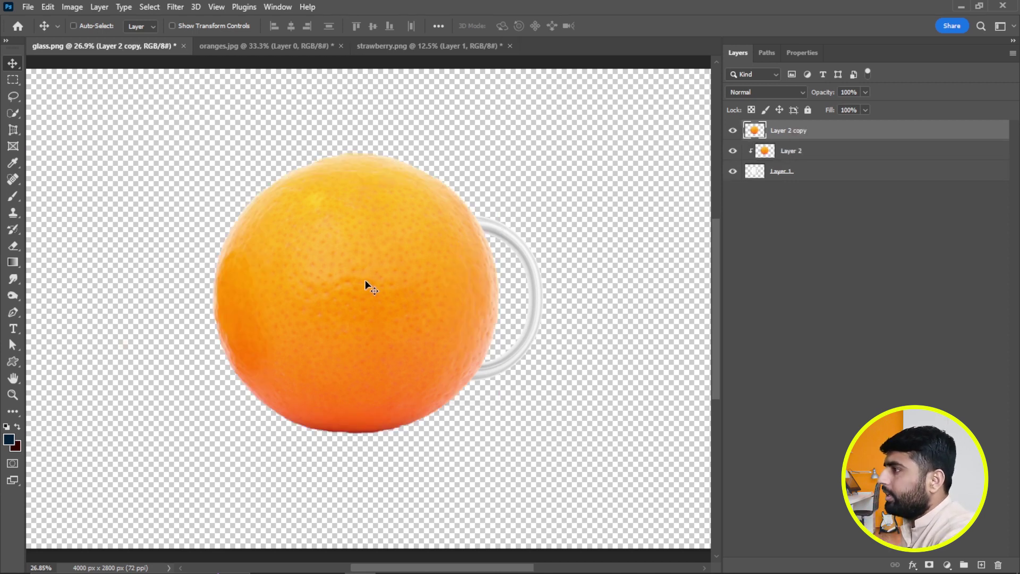
drag(365, 279, 439, 274)
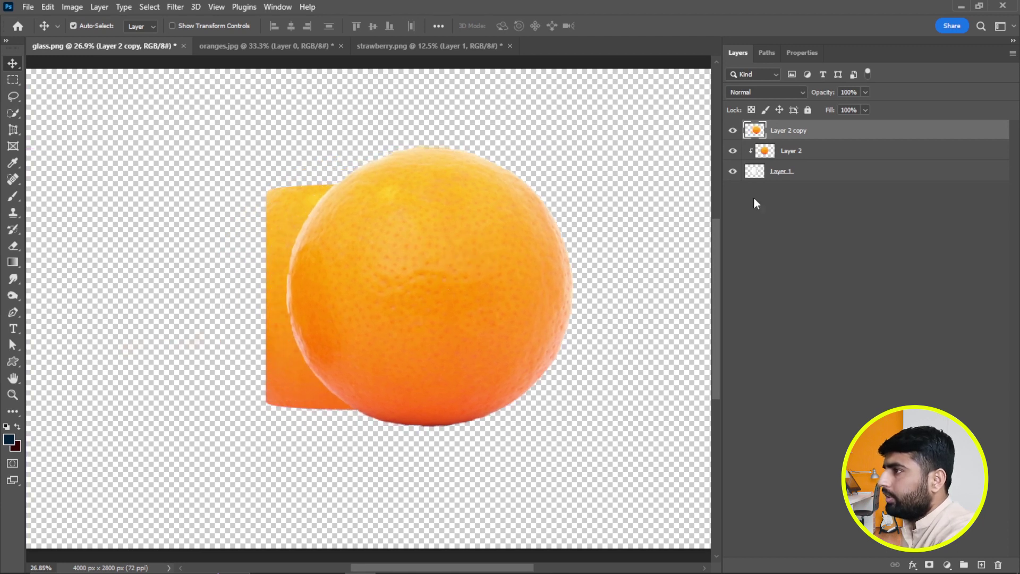
alt+click(802, 140)
drag(404, 264, 415, 272)
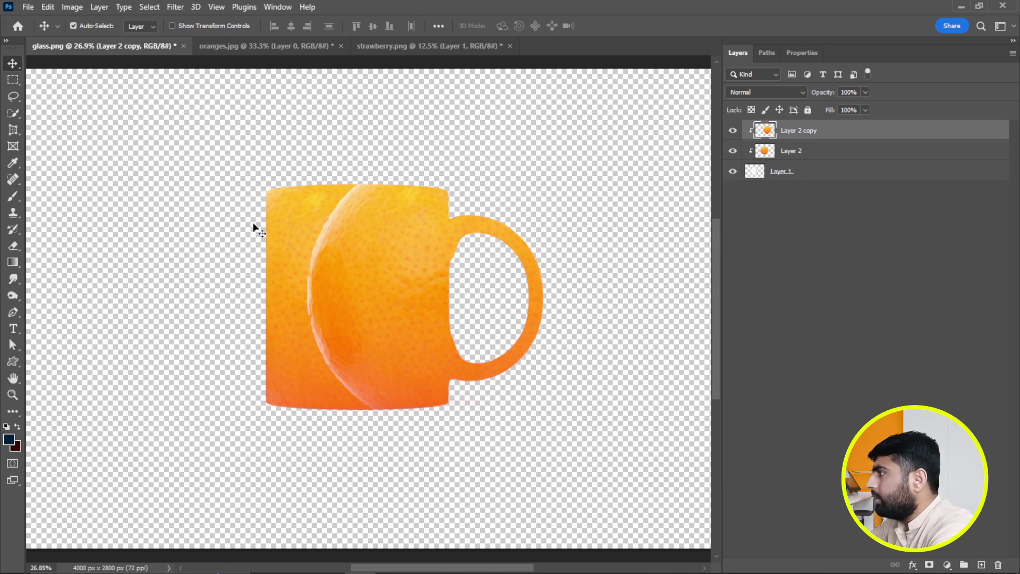
Step: Try erasing the duplicate orange's curved edge across the mug with a soft 400 px eraser, and undo the erasing
click(18, 245)
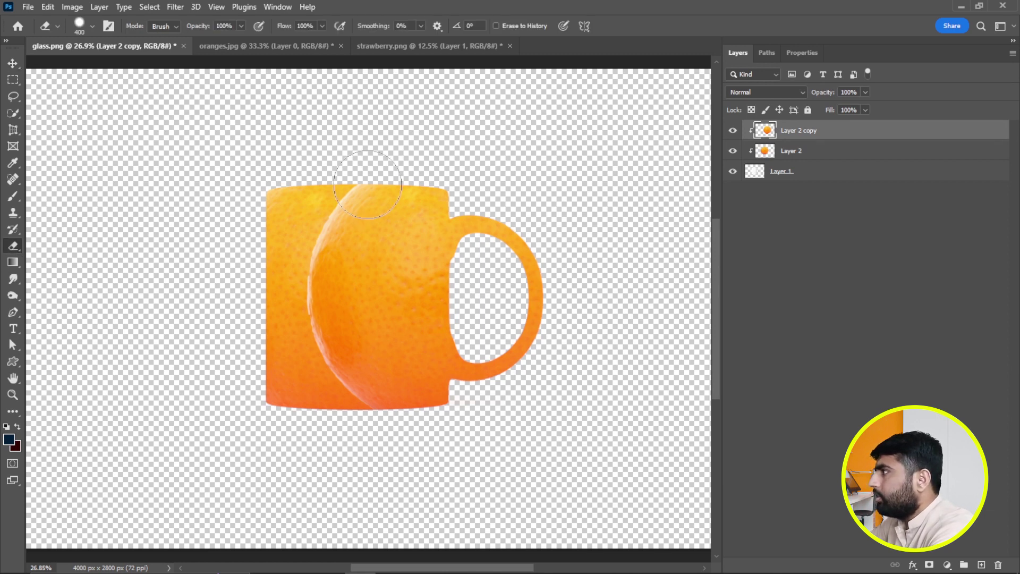
click(93, 28)
drag(151, 97, 42, 100)
click(348, 177)
mouse_move(346, 191)
mouse_down()
mouse_move(312, 279)
mouse_move(325, 358)
mouse_move(372, 406)
mouse_move(345, 370)
mouse_move(330, 266)
mouse_move(354, 194)
mouse_move(358, 354)
mouse_move(397, 402)
mouse_move(347, 258)
mouse_move(376, 183)
mouse_move(367, 210)
mouse_move(375, 309)
mouse_move(401, 393)
mouse_up()
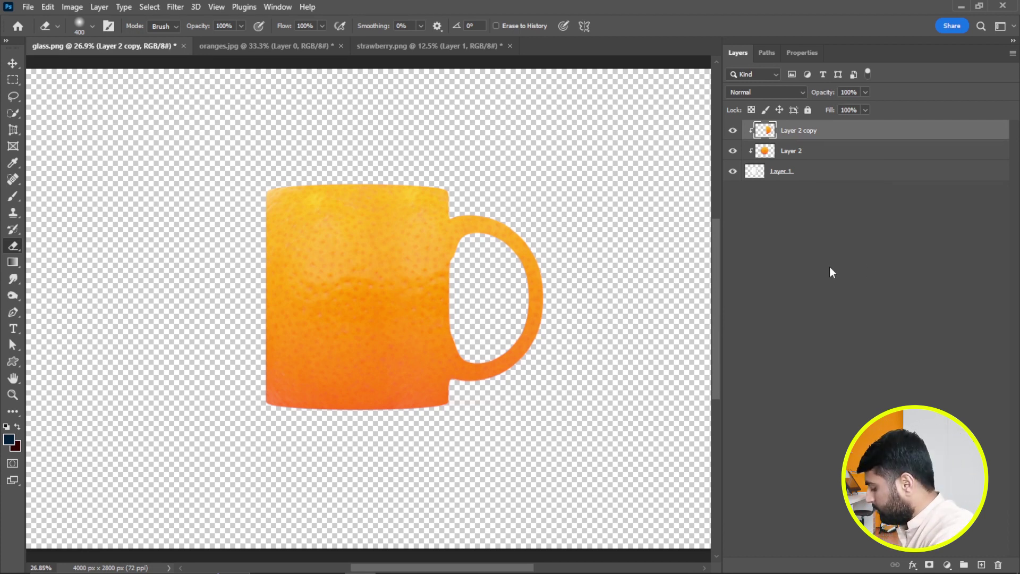
key(ctrl+z)
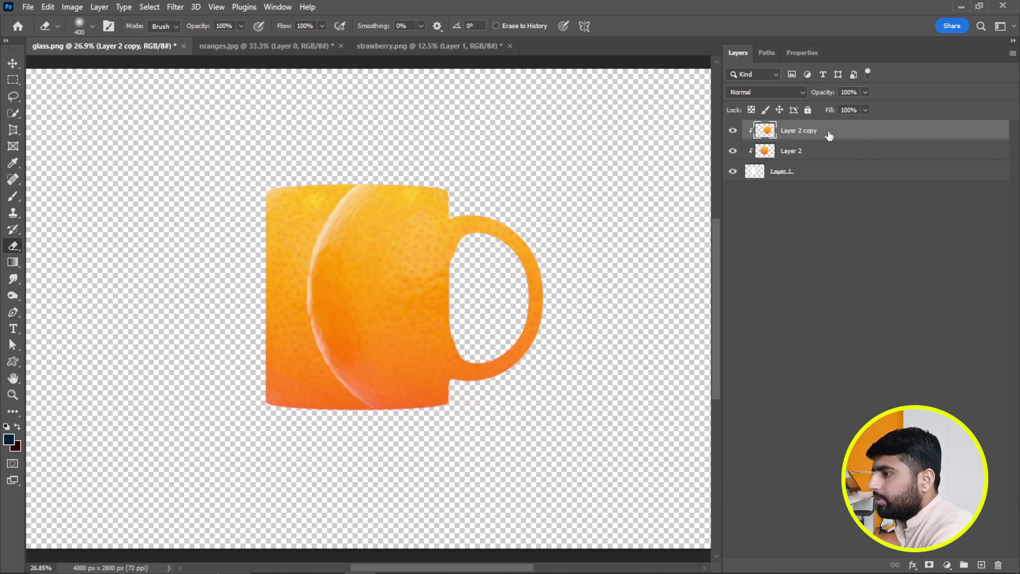
Step: Add a layer mask to the duplicate orange and paint its curved edge black with a 300 px brush to hide the seam
click(930, 563)
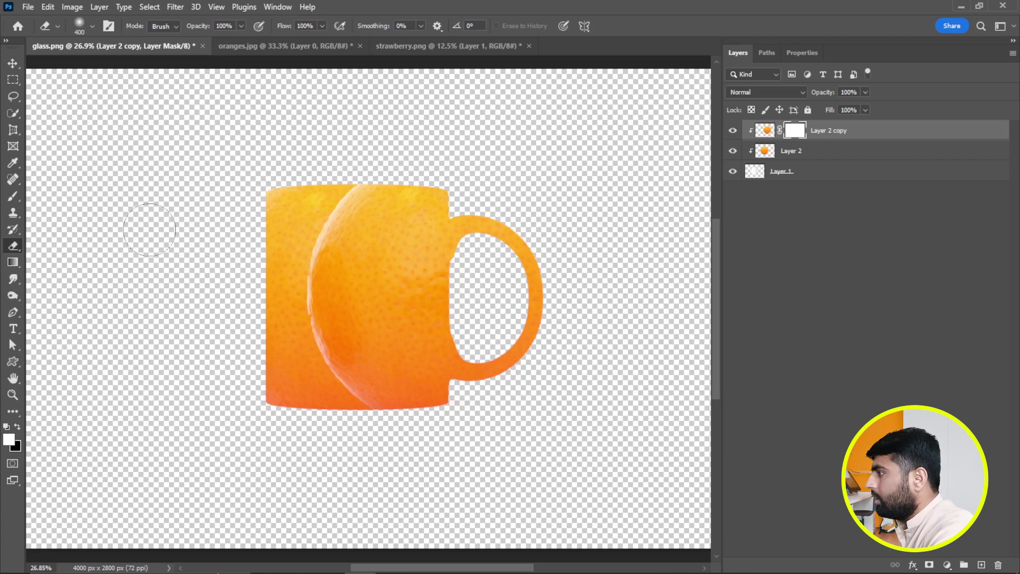
click(18, 426)
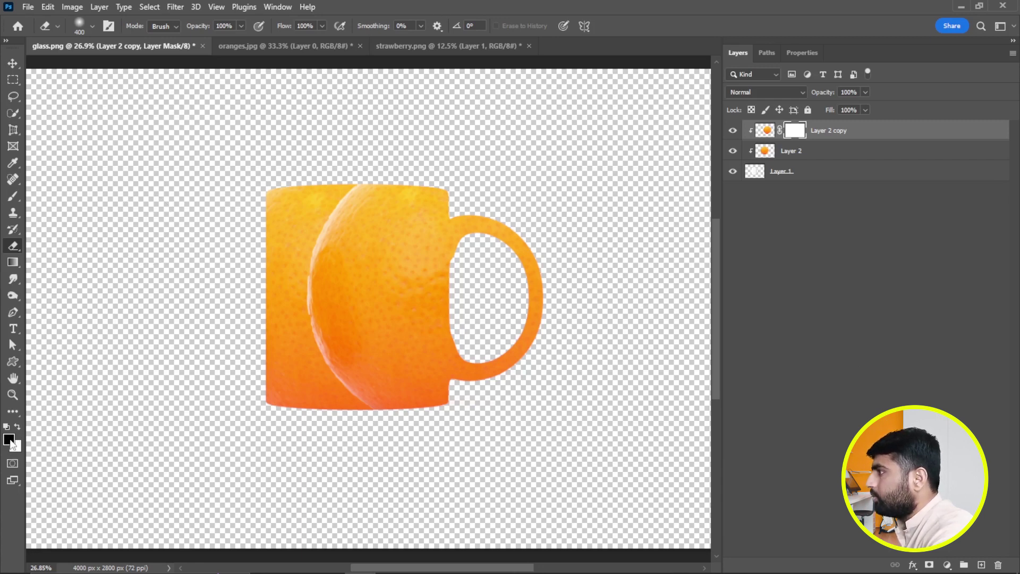
click(11, 202)
mouse_move(366, 175)
mouse_down()
mouse_move(321, 261)
mouse_move(320, 307)
mouse_move(339, 368)
mouse_move(368, 400)
mouse_move(319, 307)
mouse_move(334, 222)
mouse_move(323, 262)
mouse_move(366, 405)
mouse_move(391, 426)
mouse_move(355, 339)
mouse_move(350, 233)
mouse_move(390, 182)
mouse_move(355, 253)
mouse_move(368, 363)
mouse_move(393, 408)
mouse_move(378, 318)
mouse_move(396, 185)
mouse_move(368, 316)
mouse_move(397, 408)
mouse_up()
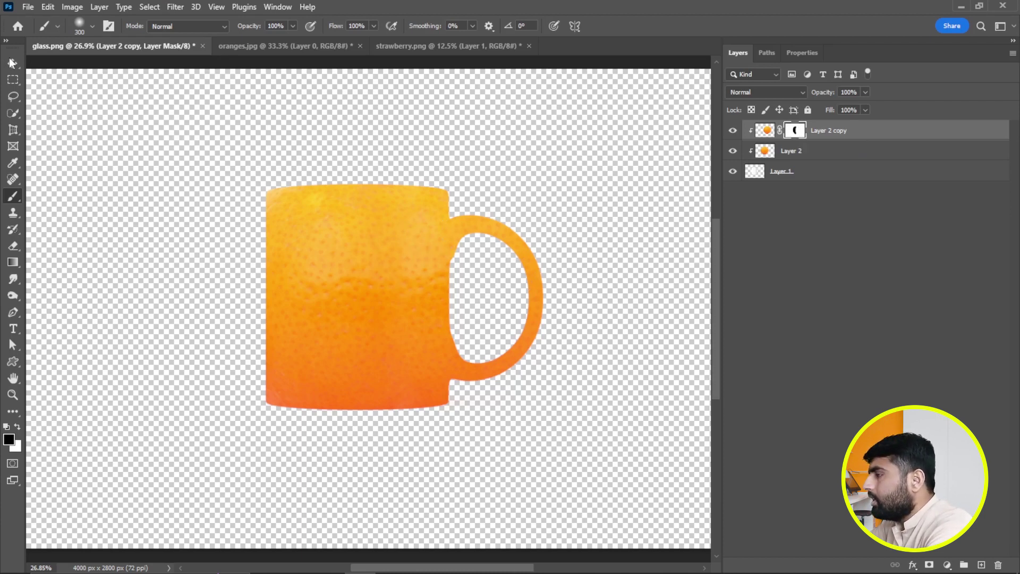
Step: Delete the masked orange duplicate and the original orange layer from the mug document
click(20, 67)
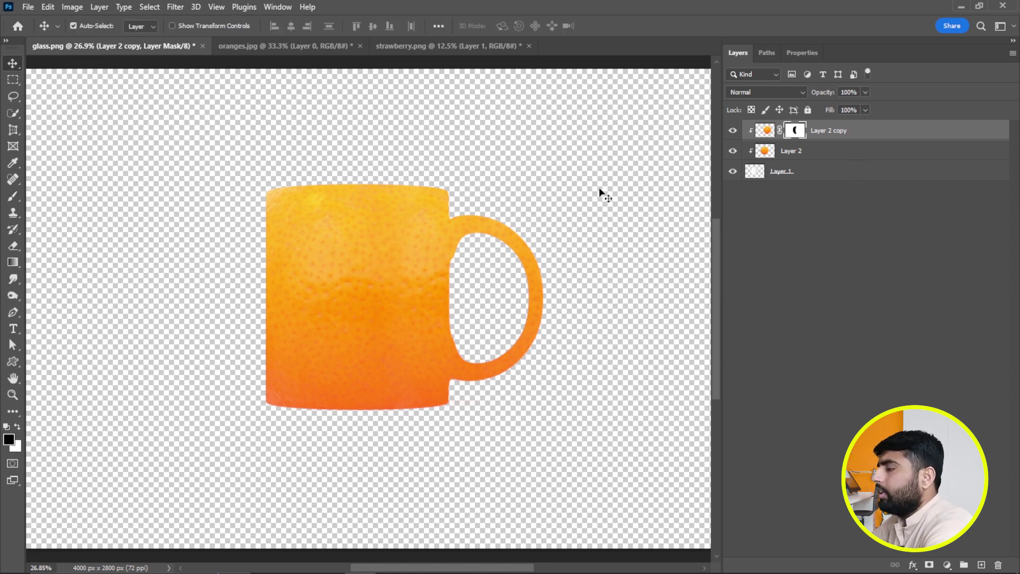
click(383, 243)
click(829, 139)
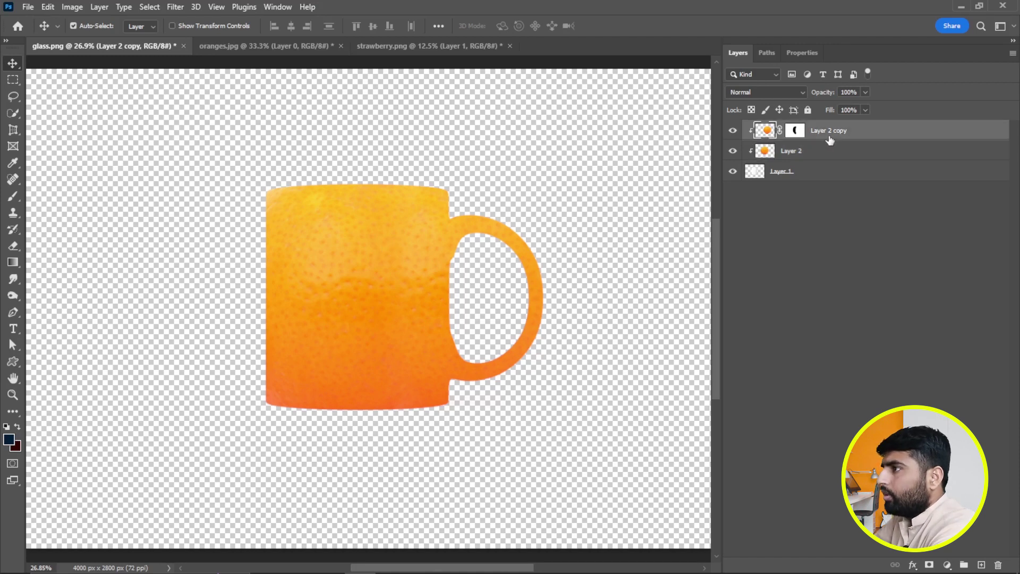
key(Delete)
key(Delete)
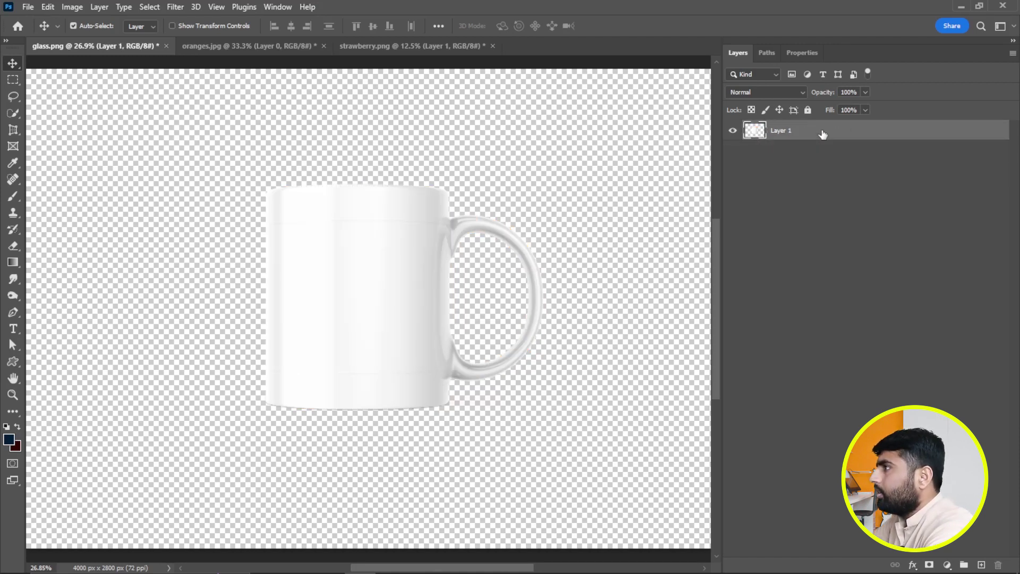
Step: Copy the strawberry from strawberry.png into glass.png and clip it to the mug layer, positioned to cover the body and handle
click(380, 46)
drag(388, 269, 371, 291)
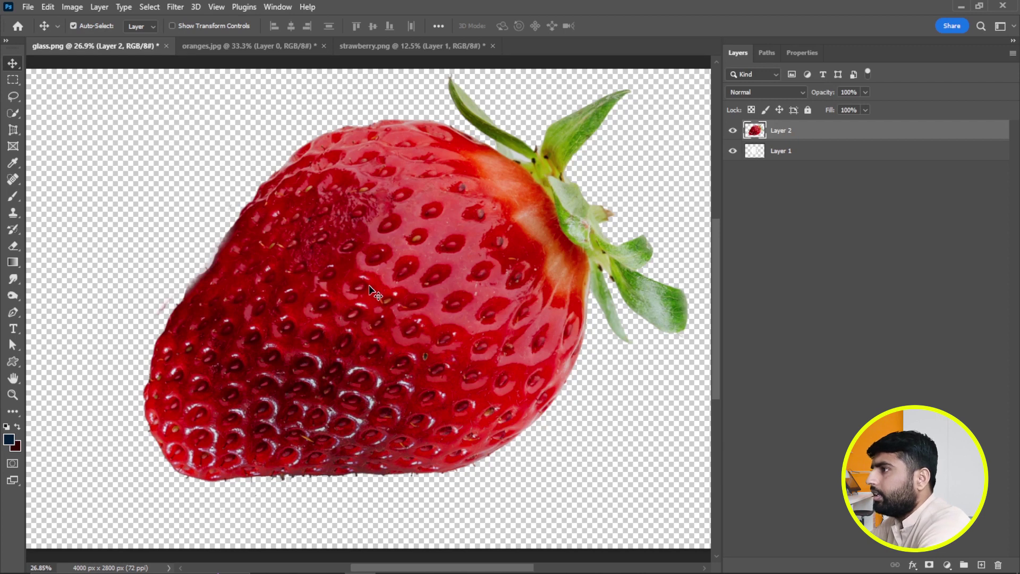
alt+click(796, 141)
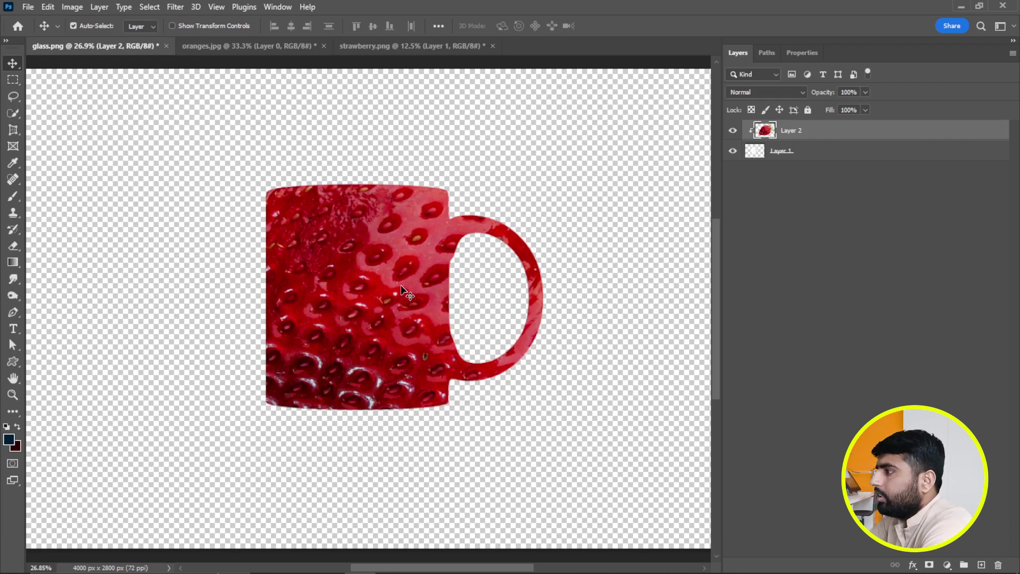
mouse_move(387, 296)
mouse_down()
mouse_move(403, 290)
mouse_move(379, 297)
mouse_move(380, 308)
mouse_up()
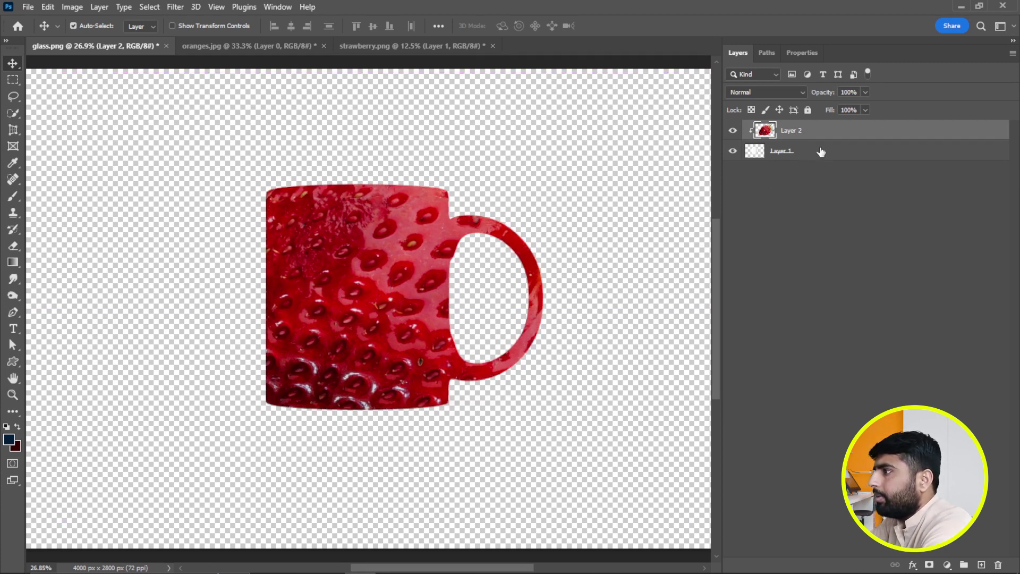
Step: Set the strawberry layer's Blend If black limit for the underlying layer to 9 in its blending options
double_click(894, 132)
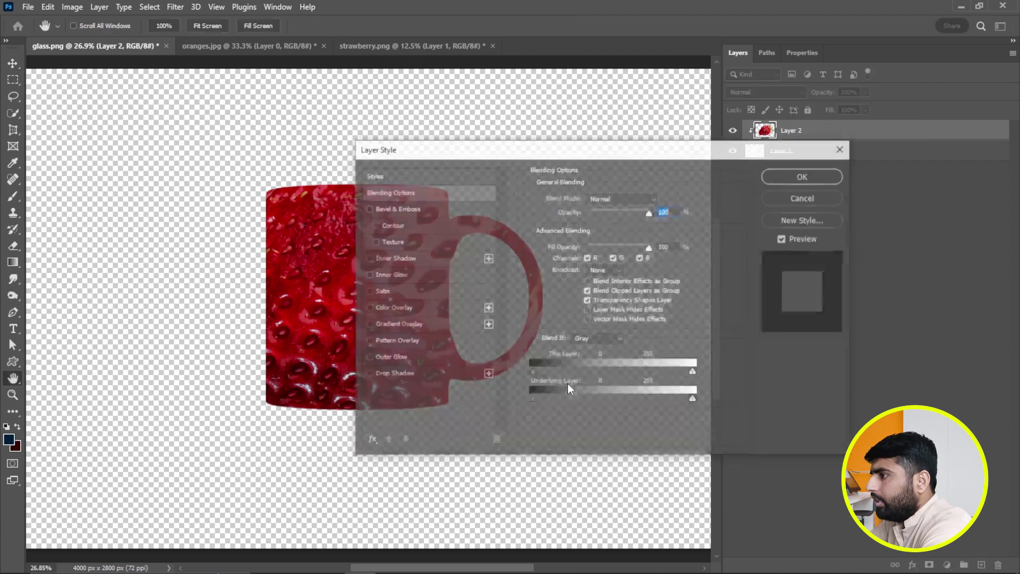
drag(533, 401, 547, 402)
drag(618, 154, 674, 143)
mouse_move(588, 364)
mouse_down()
mouse_move(598, 366)
mouse_move(584, 366)
mouse_up()
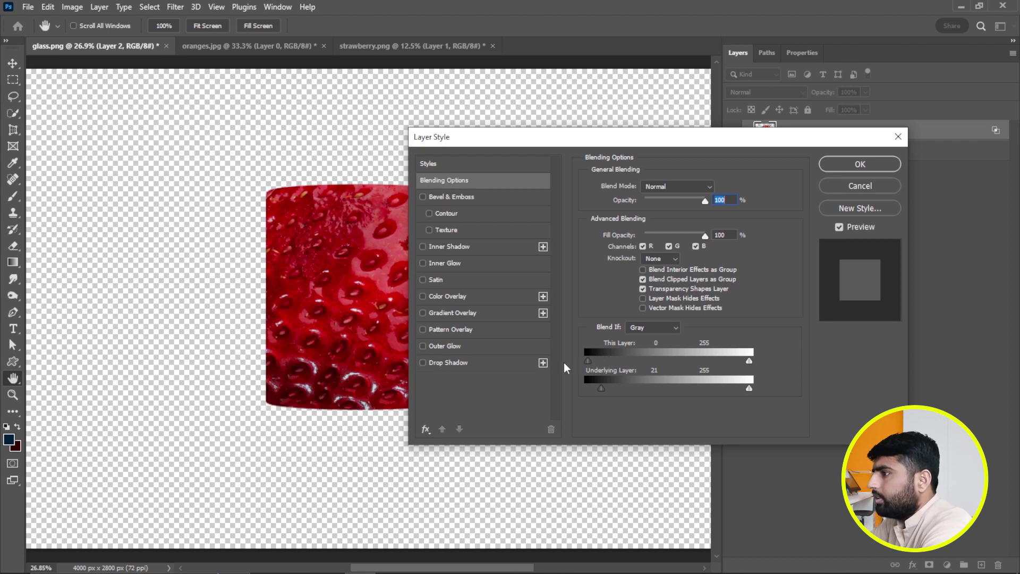
drag(601, 389, 594, 390)
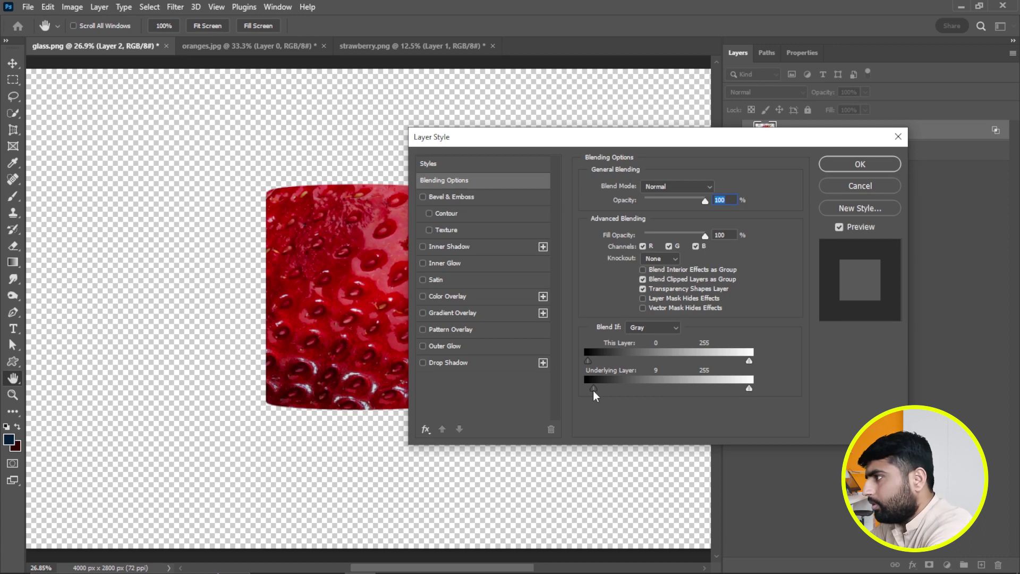
drag(738, 140, 545, 166)
click(651, 190)
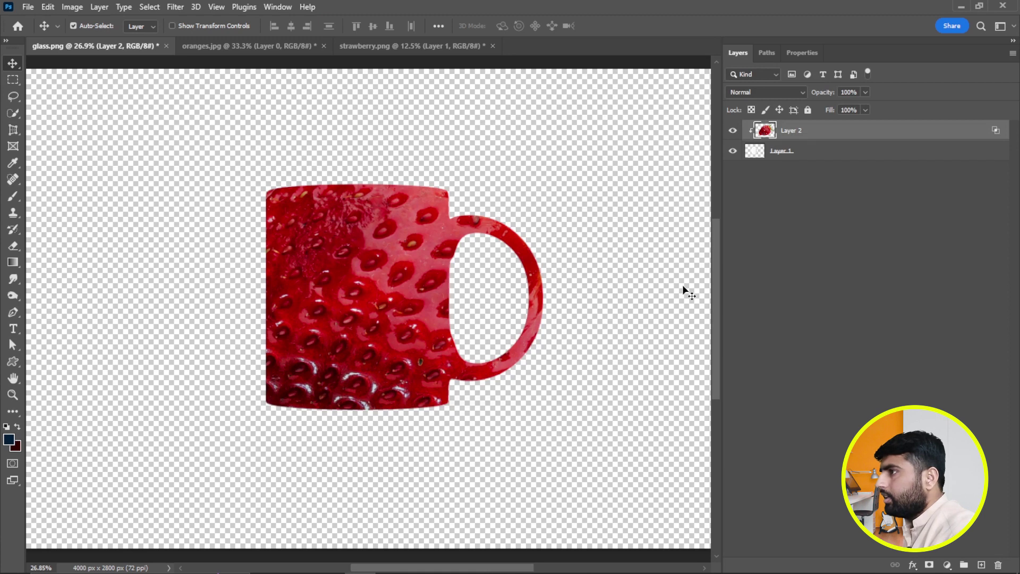
Step: Create a new empty layer and place it beneath the mug layer
key(ctrl+shift+n)
key(Return)
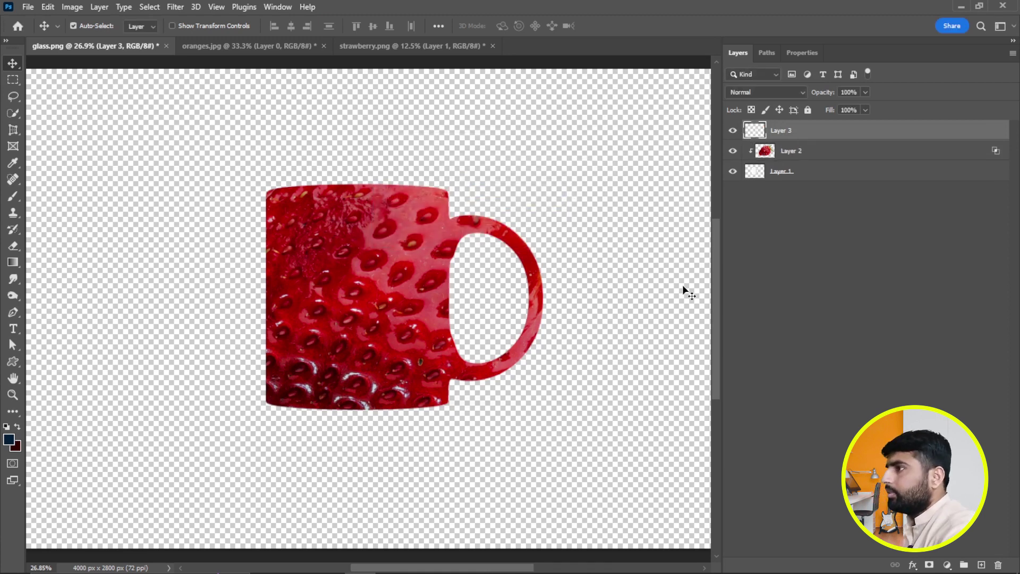
key(ctrl+shift+bracketleft)
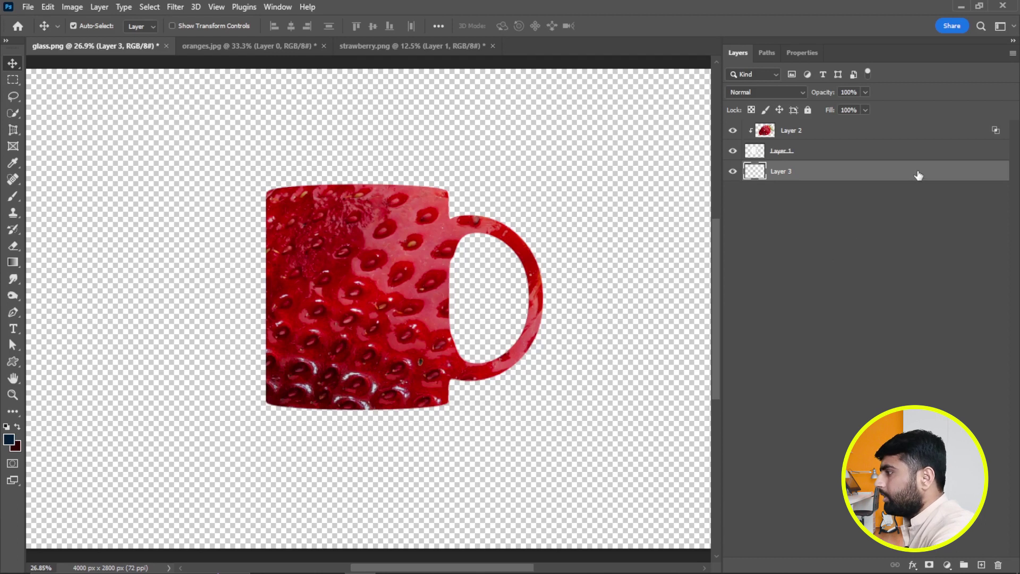
Step: Set the foreground color to pinkish red ce6363 by sampling the strawberry texture on the mug
click(8, 439)
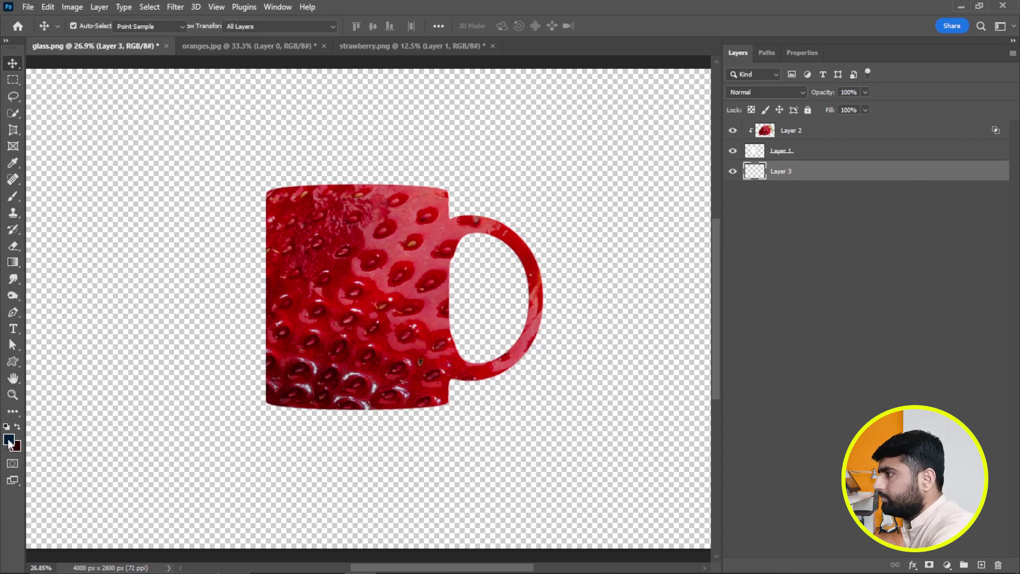
click(414, 221)
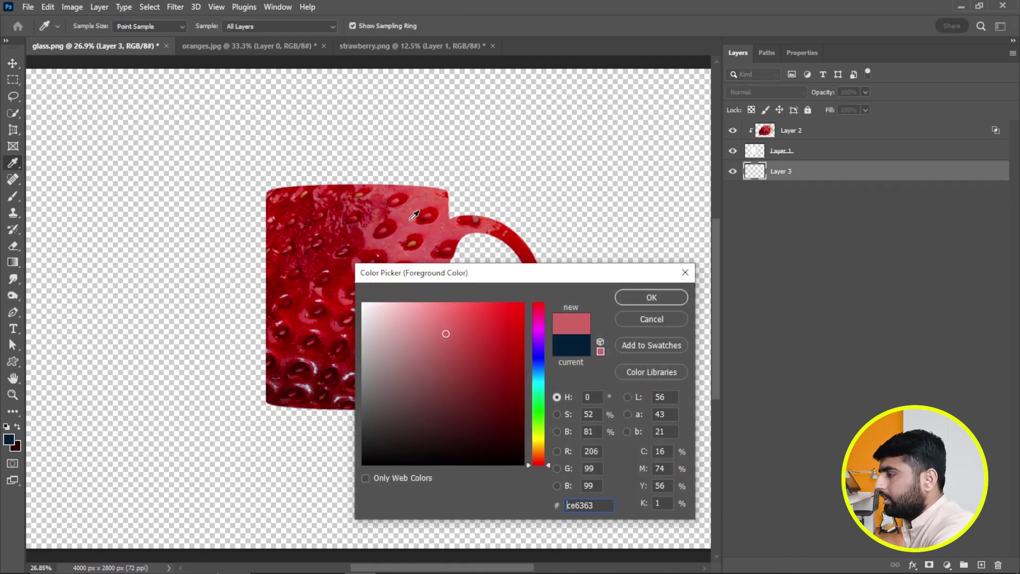
click(654, 296)
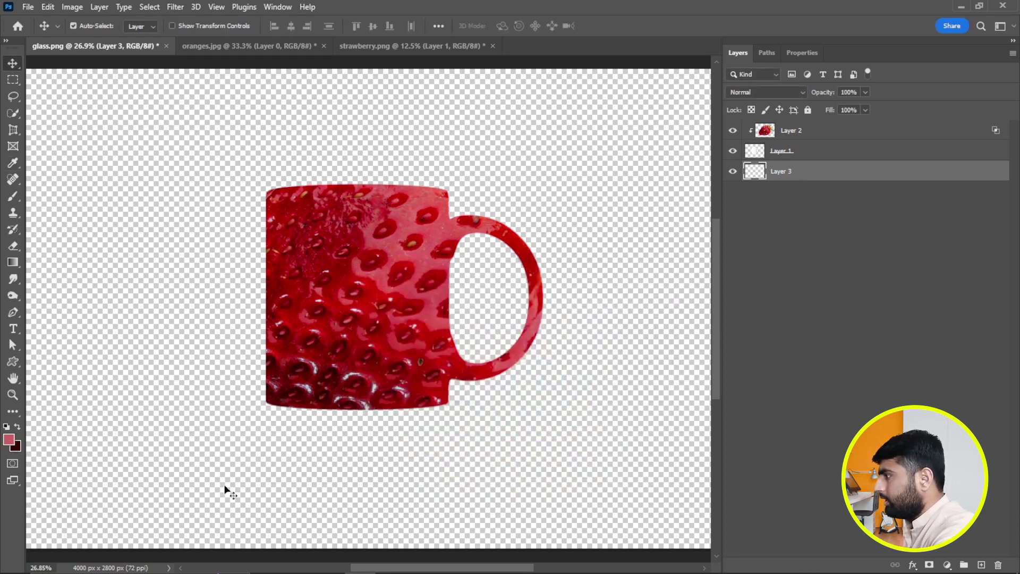
Step: Set the foreground color to a deep red sampled from the mug's handle and fill the empty layer beneath the mug with it
click(9, 439)
drag(497, 354, 513, 335)
click(666, 293)
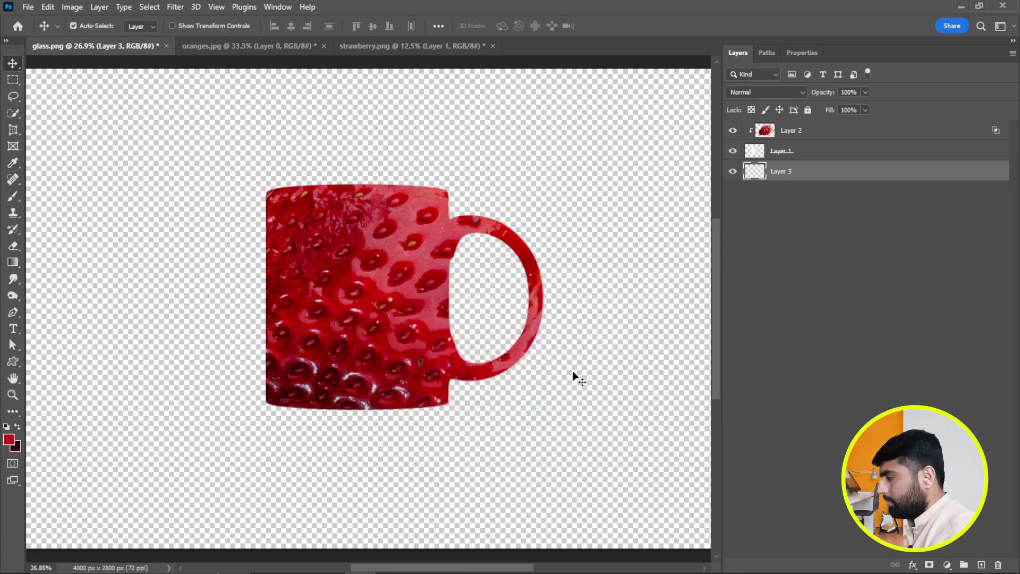
key(ctrl+BackSpace)
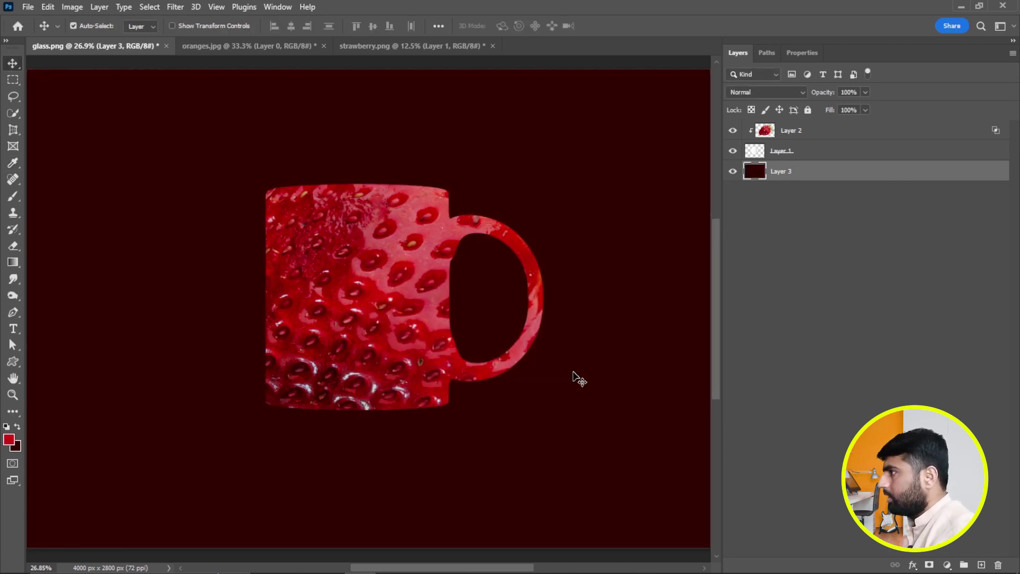
key(alt+BackSpace)
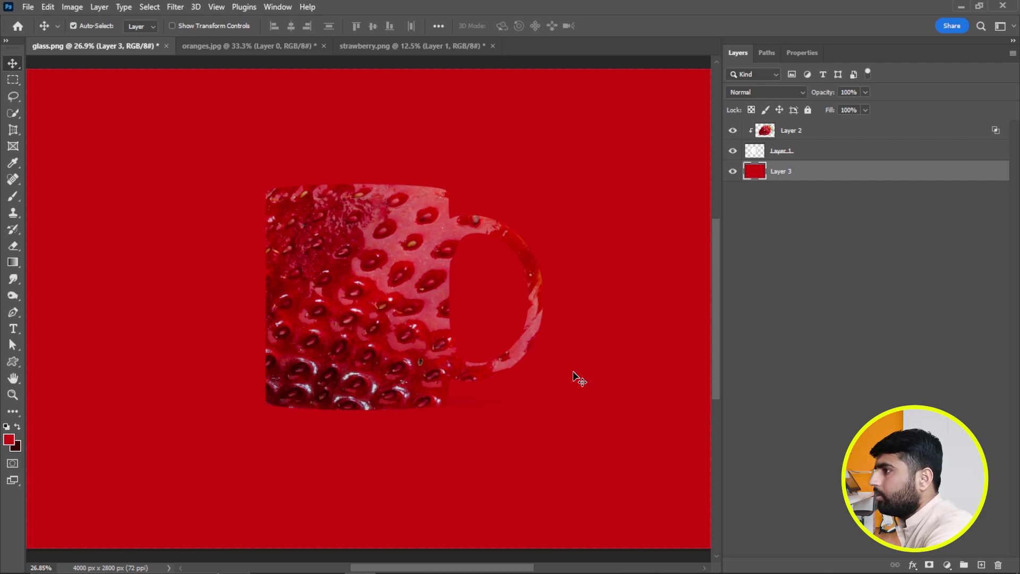
Step: Merge the clipped strawberry layer with the mug layer and give it a drop shadow with 13 px distance and 49 px size
click(823, 133)
key(ctrl+e)
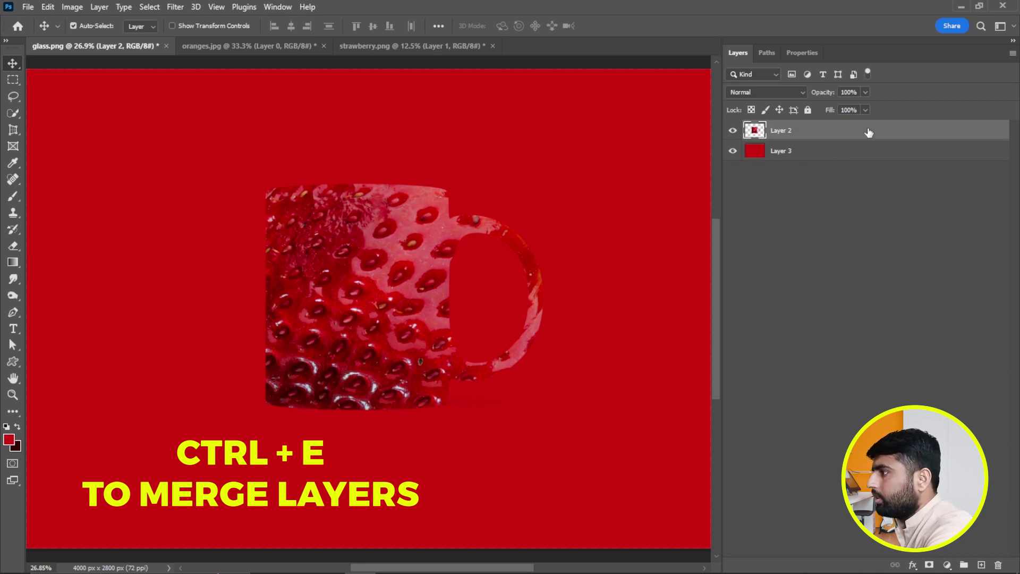
double_click(869, 133)
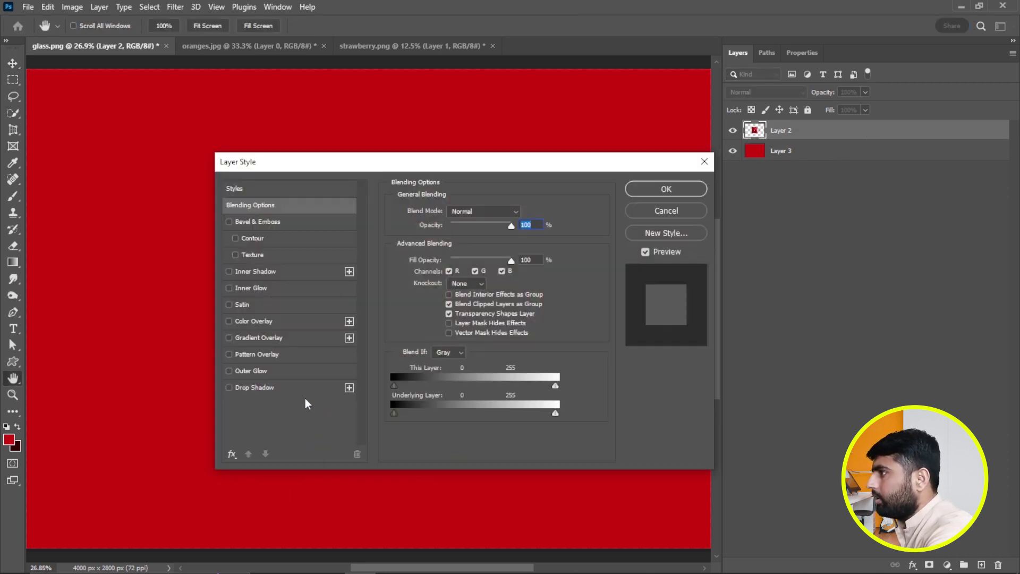
click(283, 389)
drag(468, 165, 733, 162)
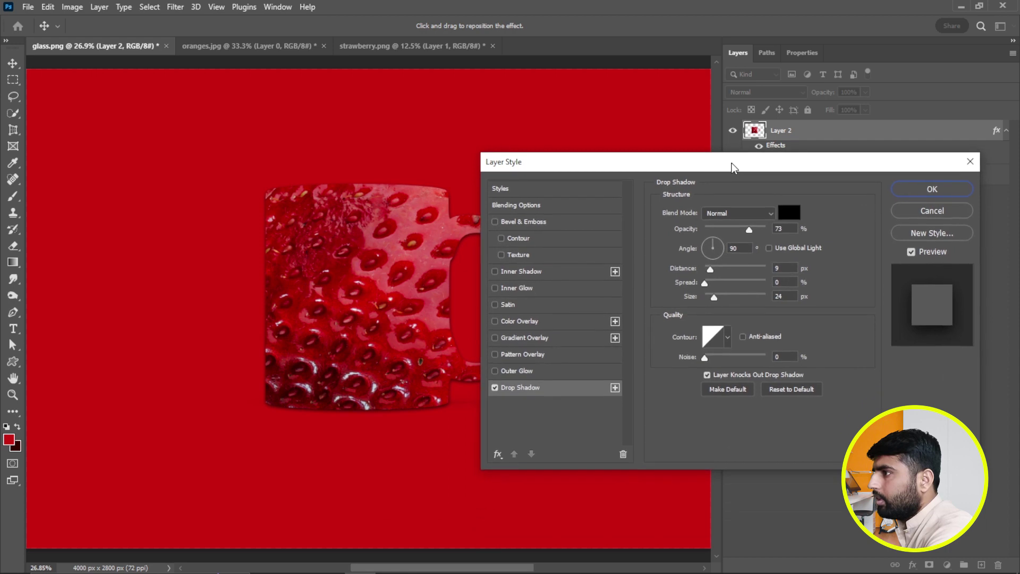
drag(714, 294, 719, 295)
drag(709, 267, 713, 268)
drag(721, 168, 520, 155)
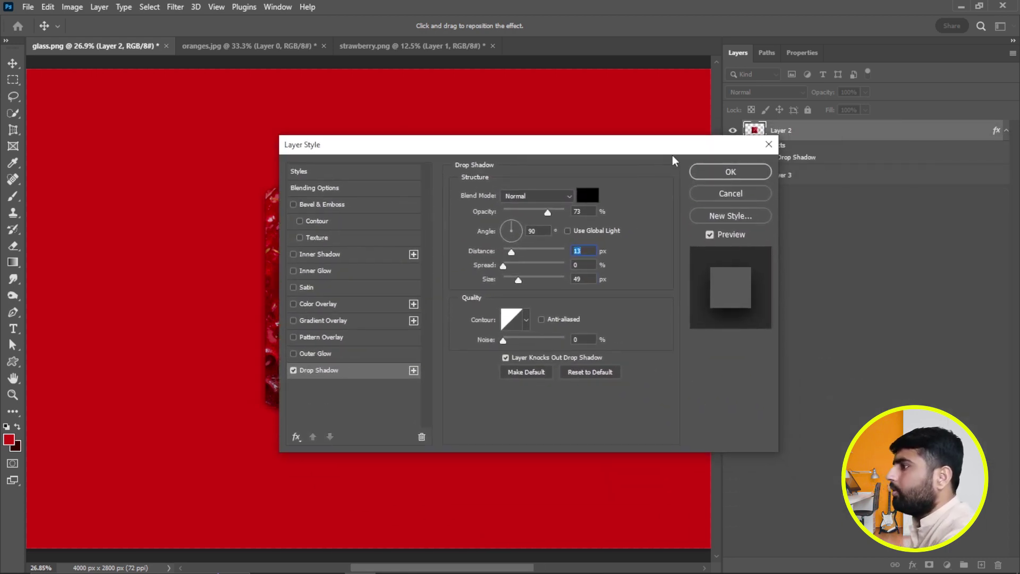
click(730, 171)
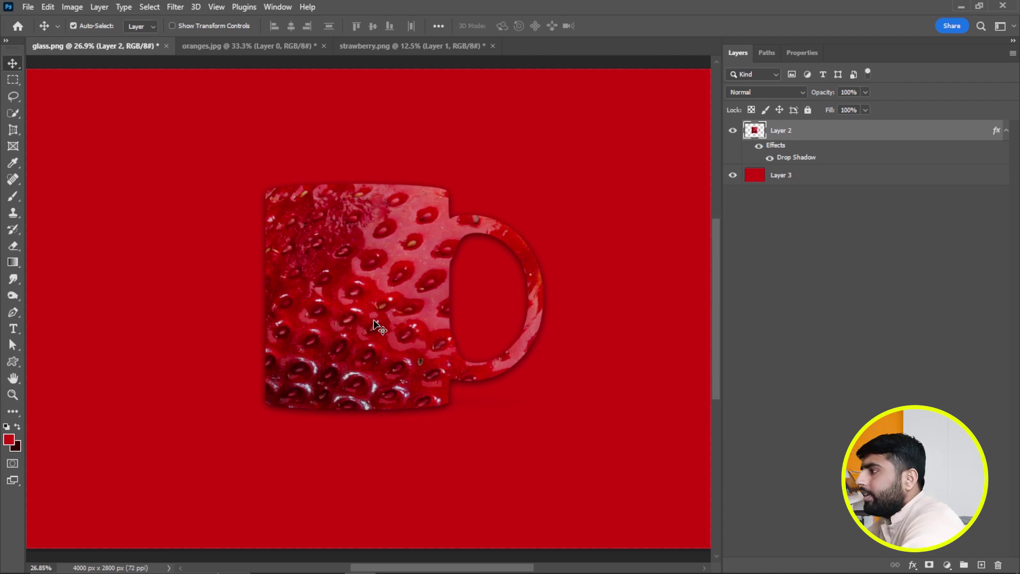